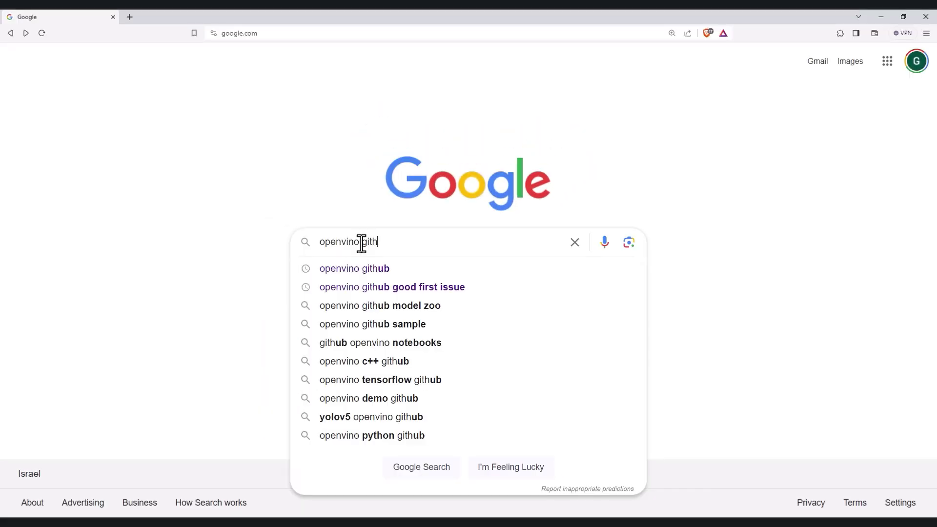
- Run the Google search for 'openvino github'
{"action": "key", "text": "Return"}
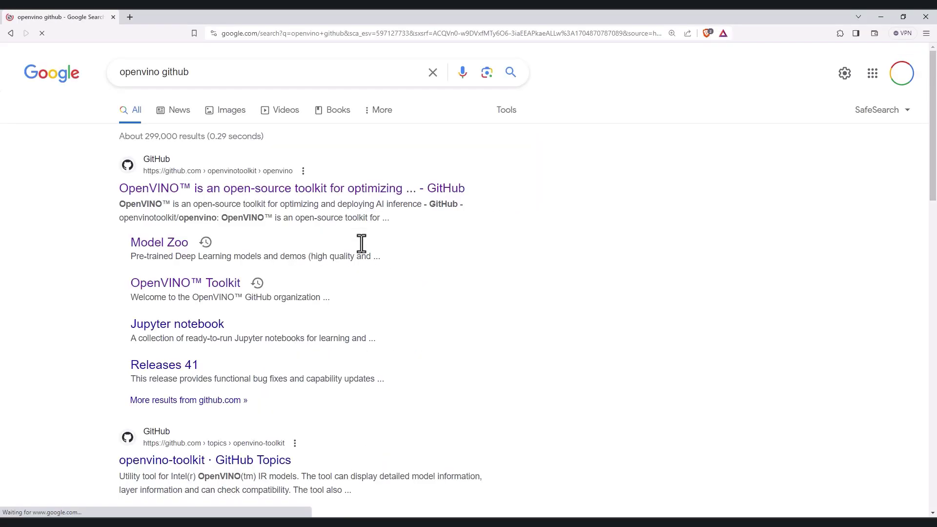
- Reach the Contributions Welcome issue via the openvino repository's Issues list
{"action": "left_click", "coordinate": [194, 196]}
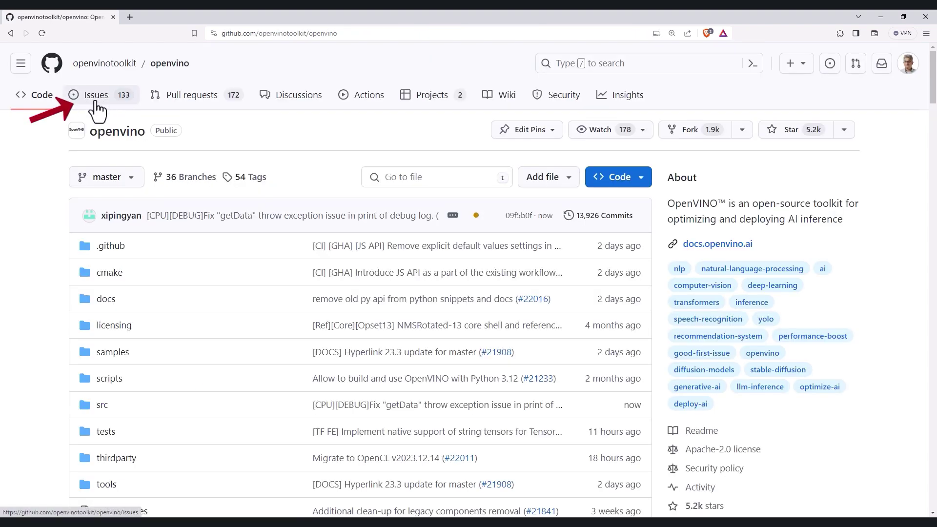
{"action": "left_click", "coordinate": [96, 95]}
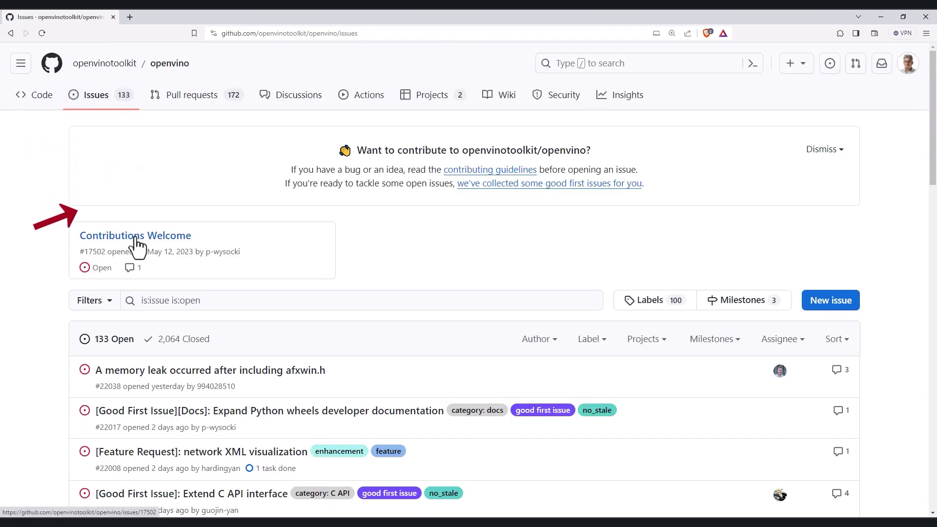
{"action": "left_click", "coordinate": [135, 236]}
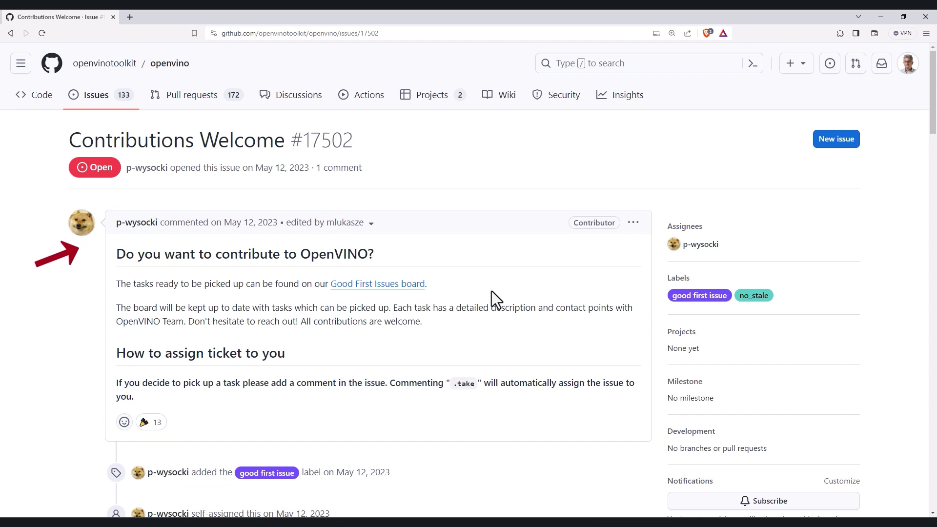
{"action": "scroll", "coordinate": [491, 290], "scroll_direction": "down", "scroll_amount": 1}
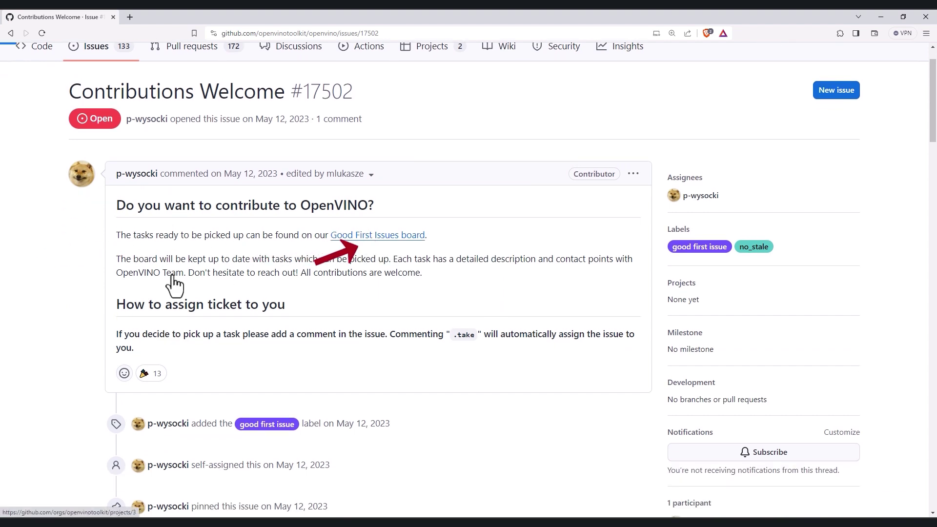
{"action": "scroll", "coordinate": [136, 334], "scroll_direction": "down", "scroll_amount": 1}
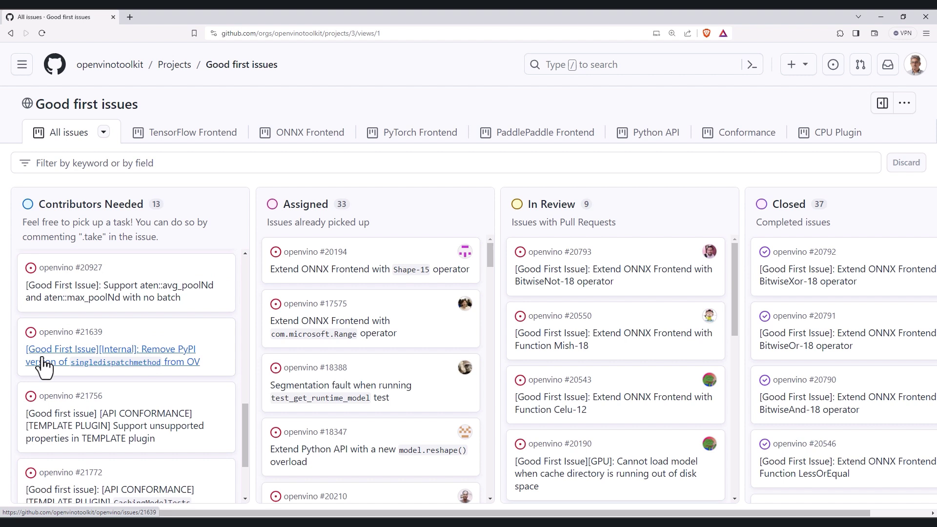
- Bring up the details pane for issue #21639 from the project board
{"action": "left_click", "coordinate": [108, 359]}
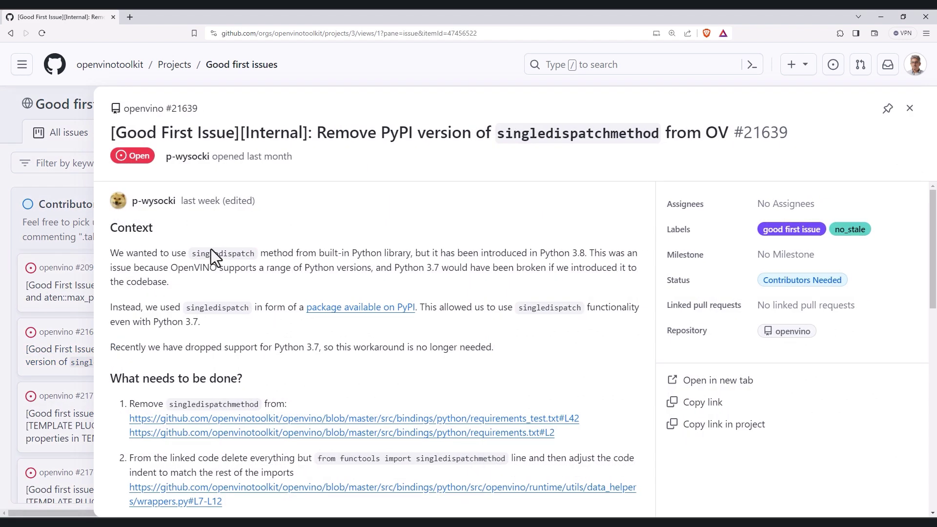
{"action": "scroll", "coordinate": [414, 316], "scroll_direction": "down", "scroll_amount": 4}
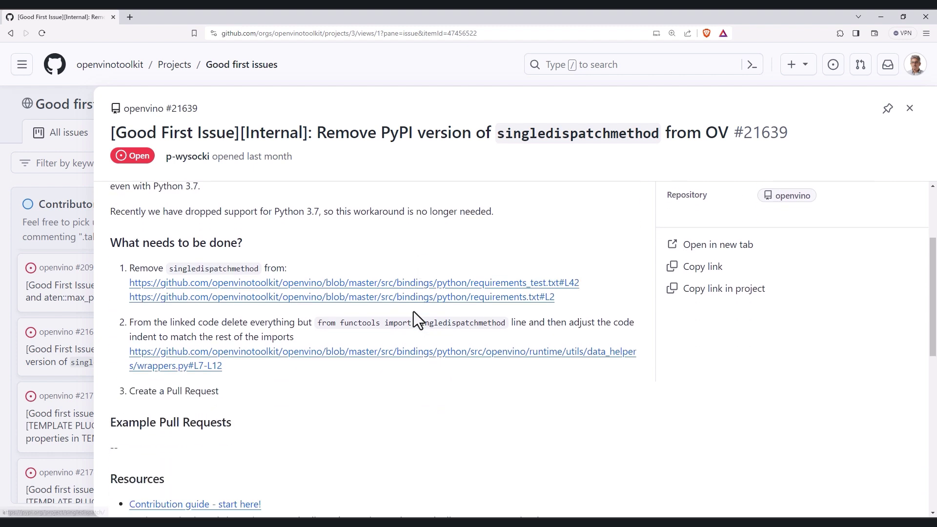
{"action": "scroll", "coordinate": [414, 316], "scroll_direction": "down", "scroll_amount": 4}
{"action": "scroll", "coordinate": [414, 317], "scroll_direction": "down", "scroll_amount": 4}
{"action": "scroll", "coordinate": [414, 316], "scroll_direction": "down", "scroll_amount": 3}
{"action": "scroll", "coordinate": [414, 317], "scroll_direction": "down", "scroll_amount": 1}
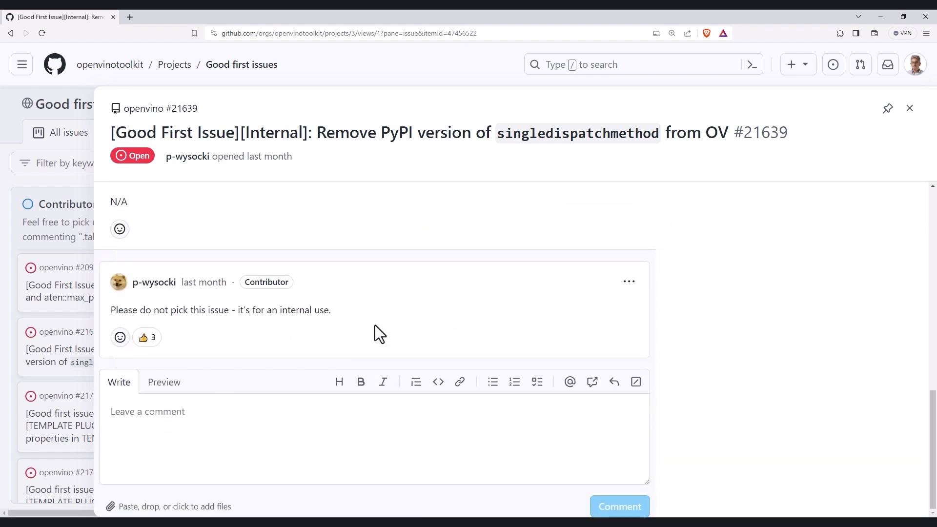
- Post 'Hi there, I would like to take this issue' and highlight the maintainer's reply
{"action": "left_click", "coordinate": [165, 419]}
{"action": "type", "text": "H"}
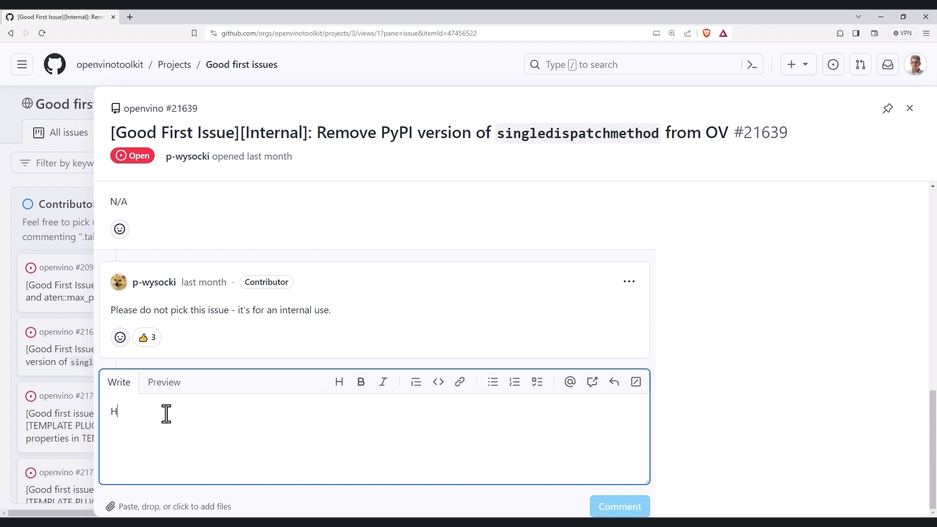
{"action": "type", "text": "i there, I would like to take this issue."}
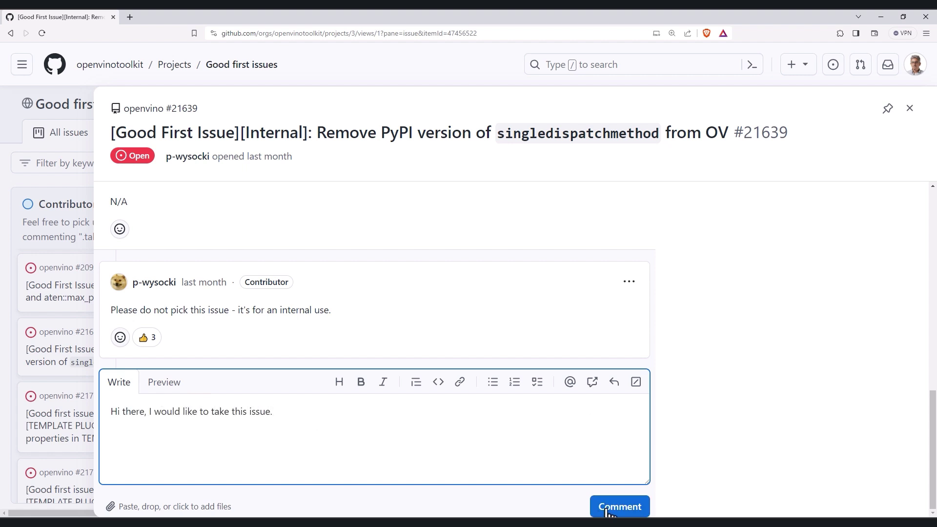
{"action": "left_click", "coordinate": [619, 506]}
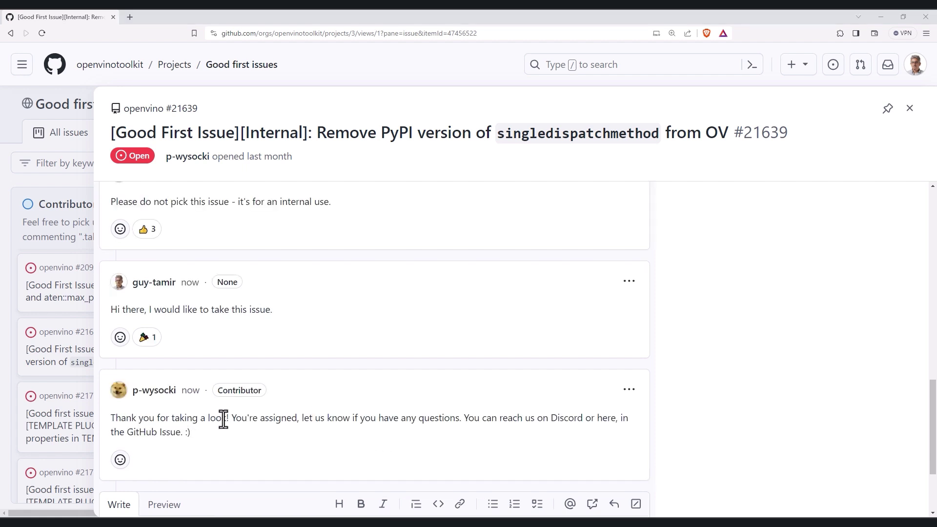
{"action": "left_click_drag", "start_coordinate": [302, 418], "coordinate": [557, 437]}
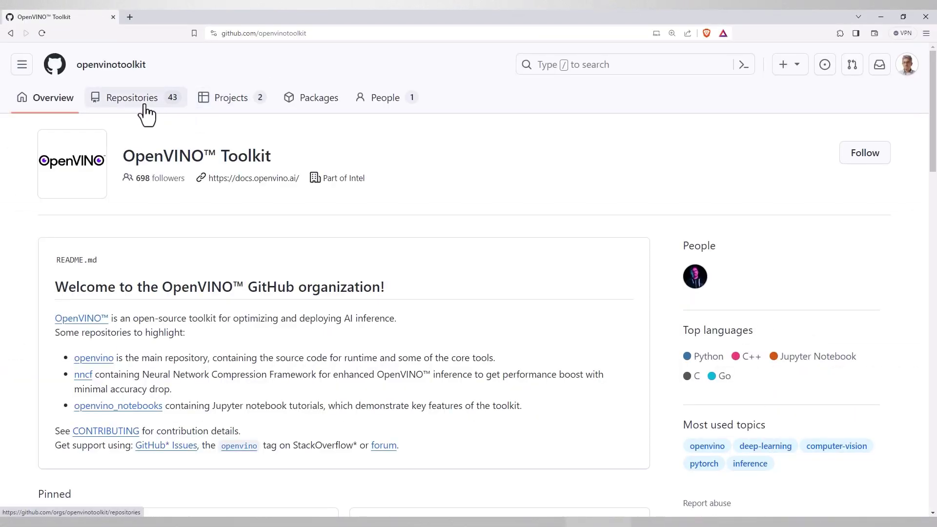
{"action": "scroll", "coordinate": [192, 241], "scroll_direction": "down", "scroll_amount": 2}
{"action": "scroll", "coordinate": [193, 242], "scroll_direction": "down", "scroll_amount": 2}
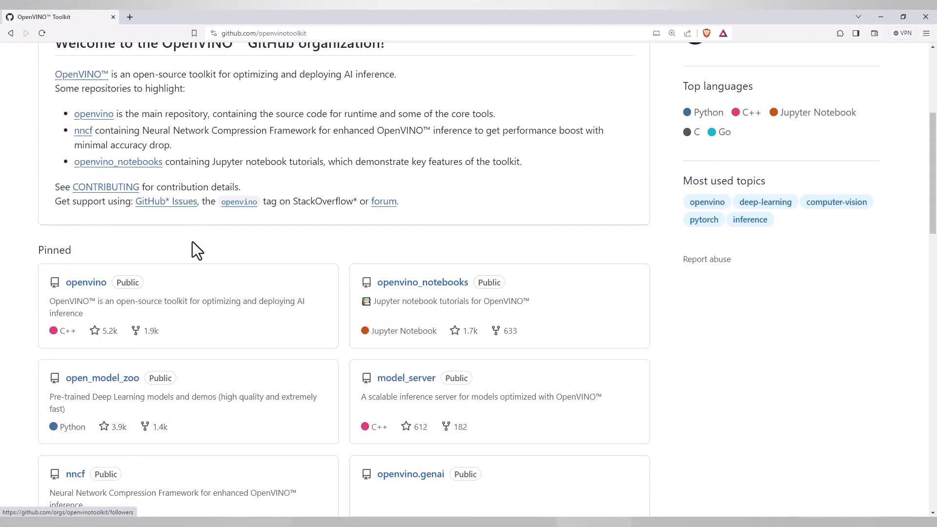
{"action": "scroll", "coordinate": [193, 242], "scroll_direction": "down", "scroll_amount": 1}
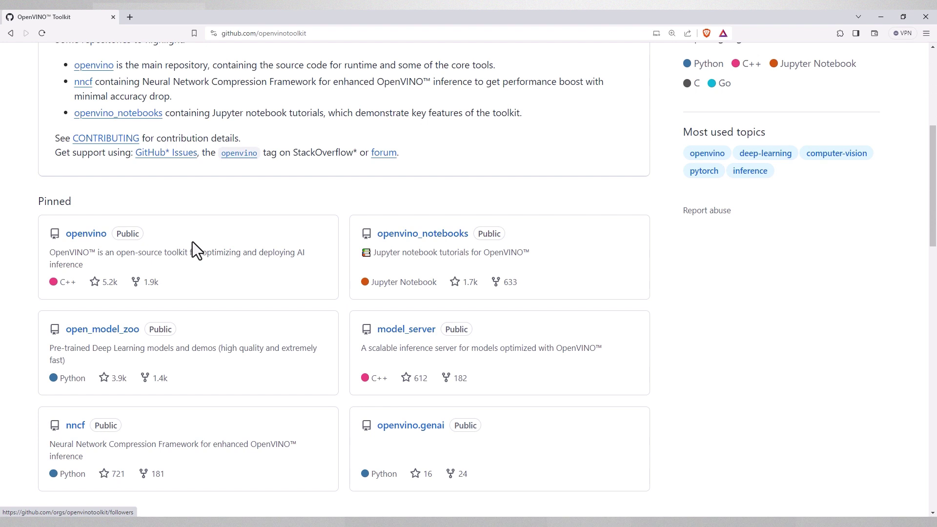
- Update your existing openvino fork's master from upstream and confirm it is up to date
{"action": "left_click", "coordinate": [85, 233]}
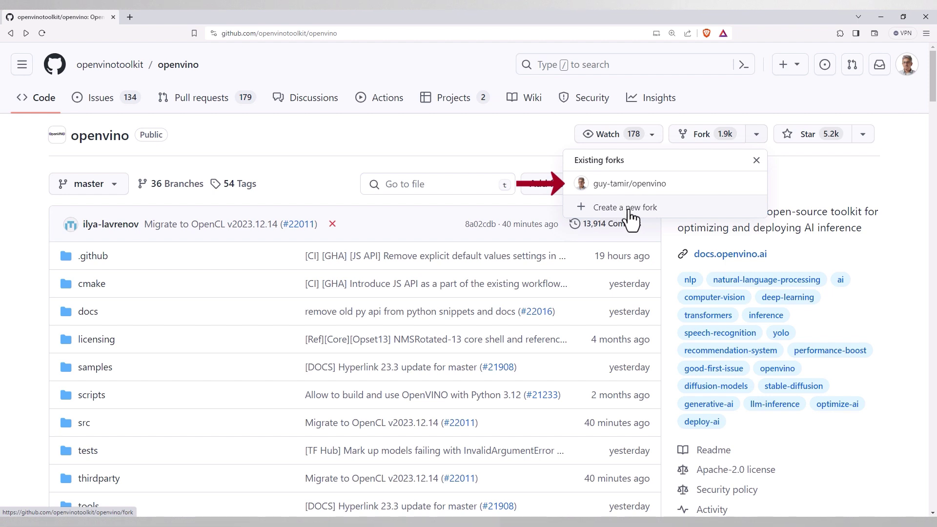
{"action": "left_click", "coordinate": [828, 362]}
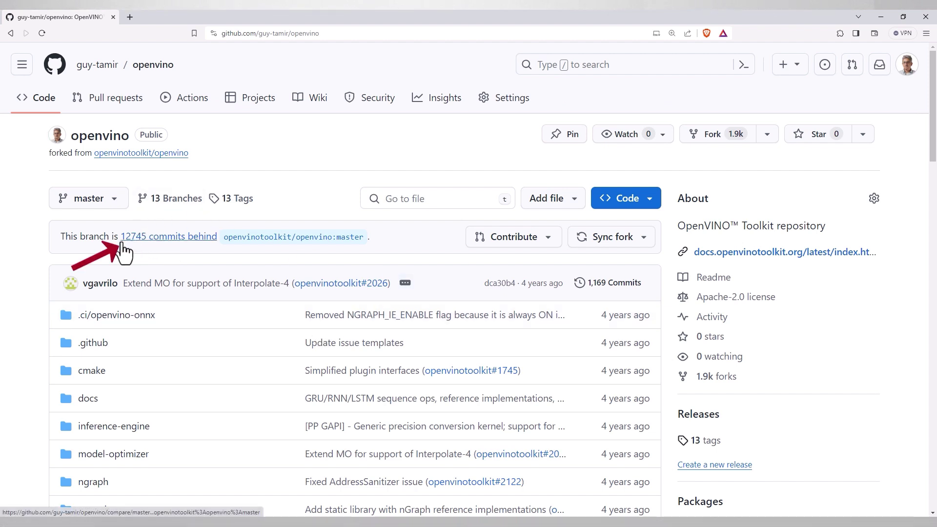
{"action": "left_click", "coordinate": [612, 236]}
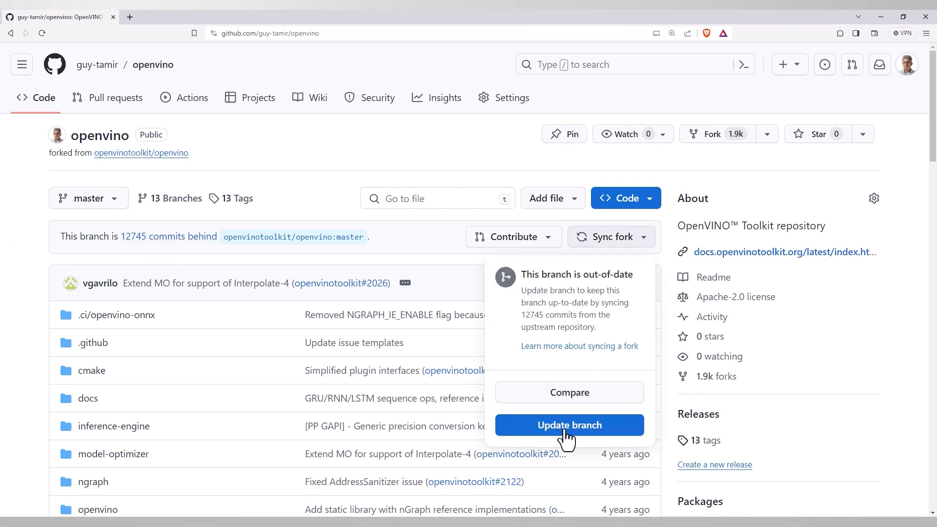
{"action": "left_click", "coordinate": [555, 426]}
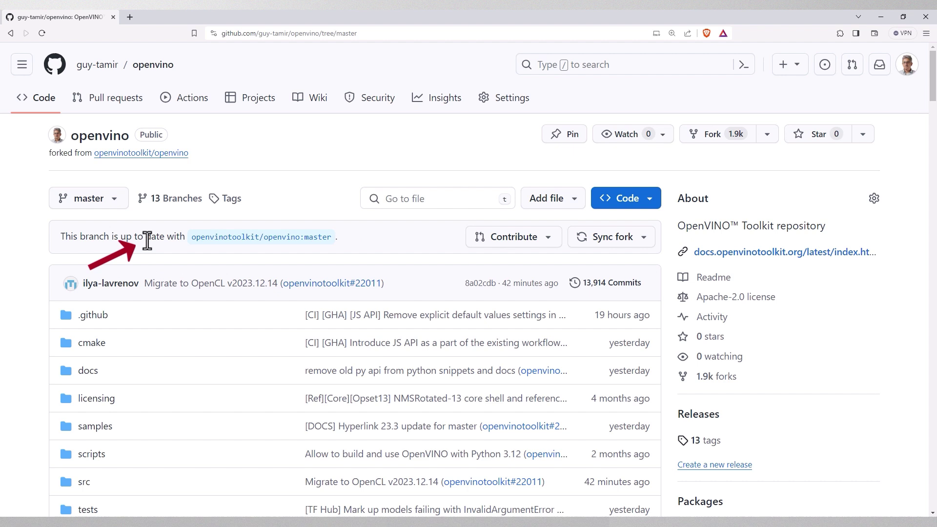
{"action": "left_click_drag", "start_coordinate": [120, 238], "coordinate": [167, 238]}
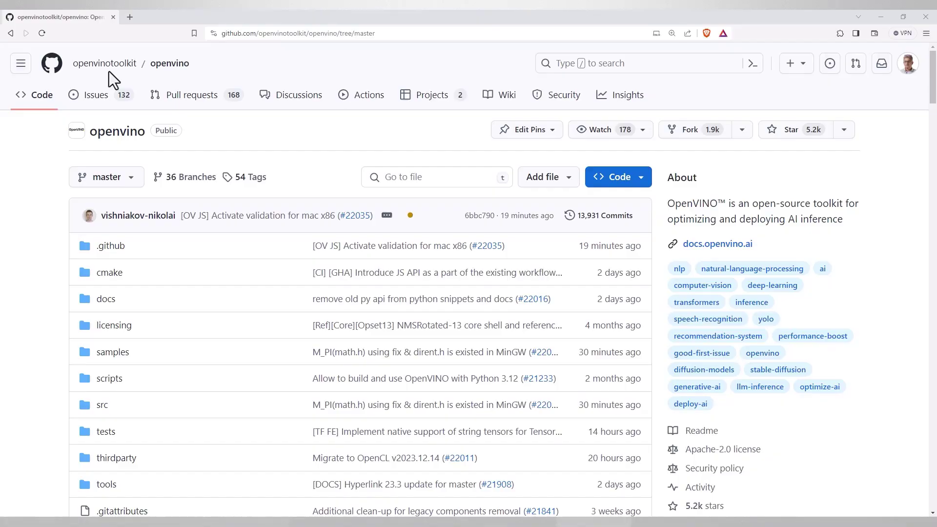
{"action": "scroll", "coordinate": [285, 242], "scroll_direction": "down", "scroll_amount": 3}
{"action": "scroll", "coordinate": [286, 242], "scroll_direction": "down", "scroll_amount": 5}
{"action": "scroll", "coordinate": [286, 244], "scroll_direction": "down", "scroll_amount": 3}
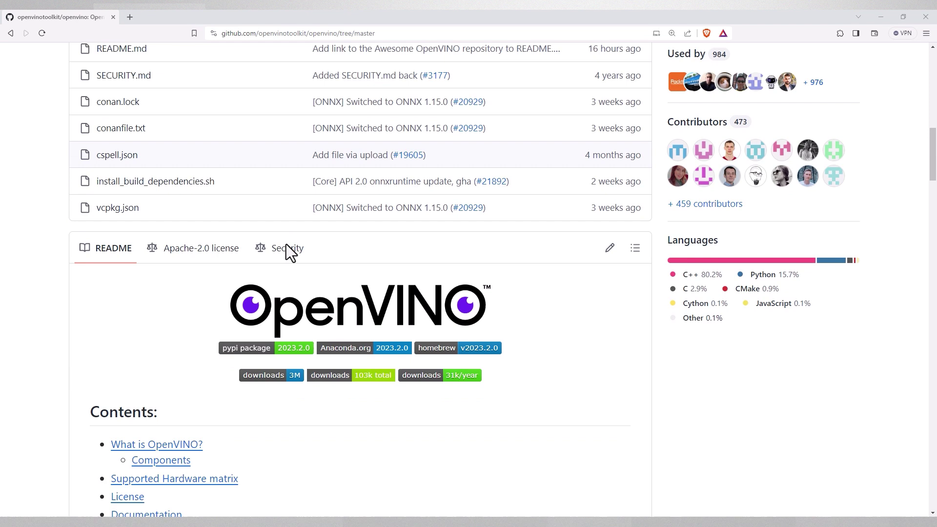
{"action": "scroll", "coordinate": [286, 244], "scroll_direction": "down", "scroll_amount": 4}
- Follow README's How to contribute to CONTRIBUTING's Technical guide and its OS build instructions
{"action": "left_click", "coordinate": [139, 331]}
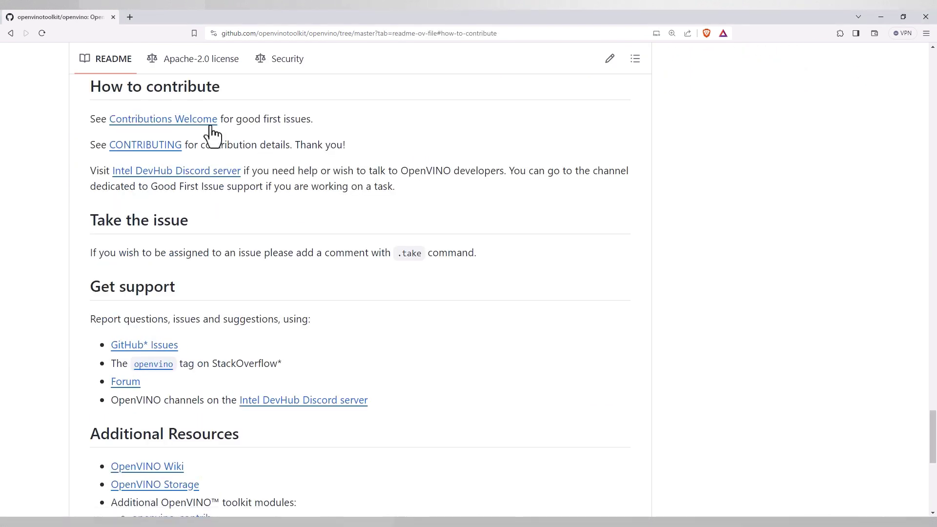
{"action": "left_click", "coordinate": [156, 147]}
{"action": "left_click", "coordinate": [293, 199]}
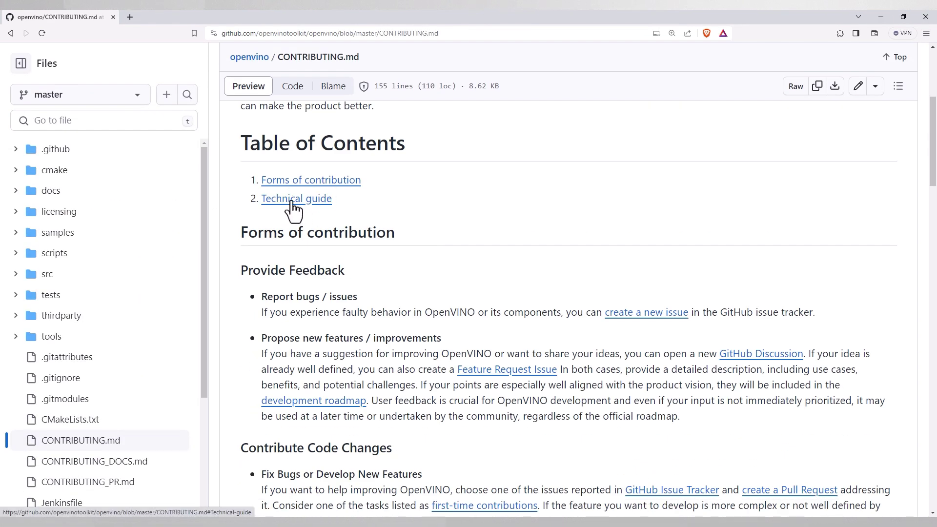
{"action": "scroll", "coordinate": [285, 184], "scroll_direction": "down", "scroll_amount": 2}
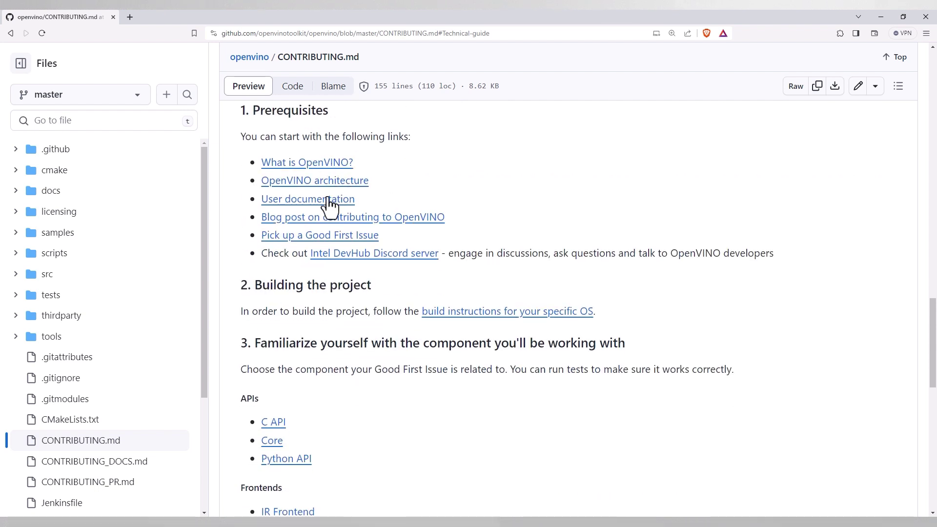
{"action": "left_click_drag", "start_coordinate": [256, 284], "coordinate": [357, 285]}
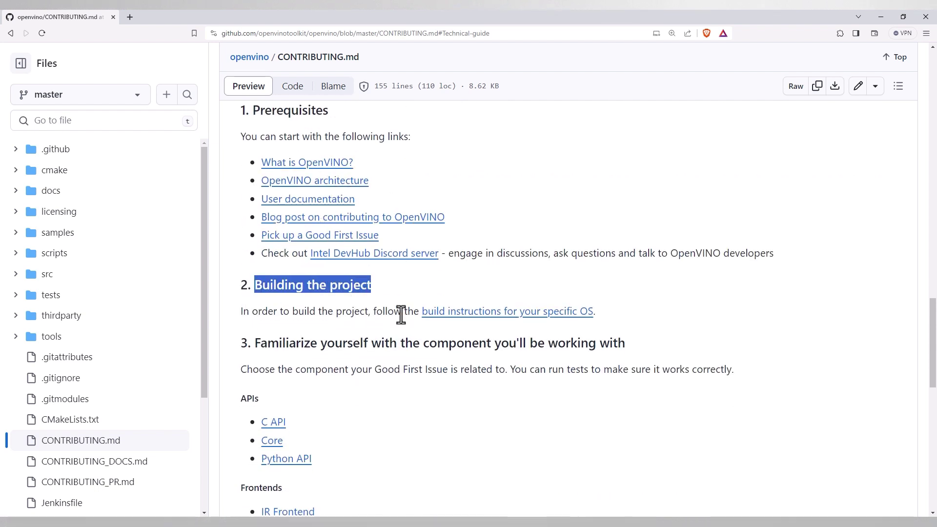
{"action": "left_click", "coordinate": [468, 311]}
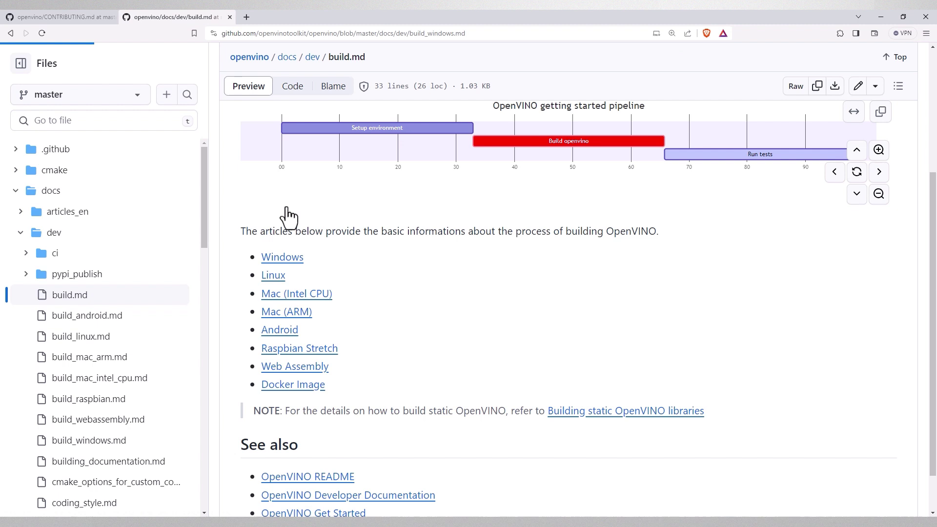
{"action": "scroll", "coordinate": [318, 274], "scroll_direction": "down", "scroll_amount": 5}
{"action": "scroll", "coordinate": [293, 242], "scroll_direction": "down", "scroll_amount": 3}
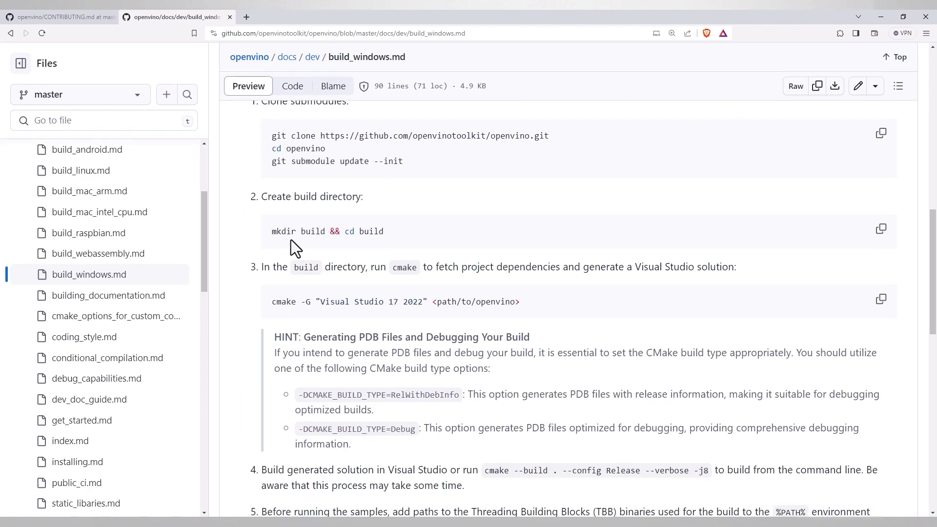
- From CONTRIBUTING.md reach the Python API page and its 'How to test OpenVINO Python API' guide
{"action": "double_click", "coordinate": [279, 304]}
{"action": "left_click", "coordinate": [59, 16]}
{"action": "scroll", "coordinate": [393, 324], "scroll_direction": "down", "scroll_amount": 2}
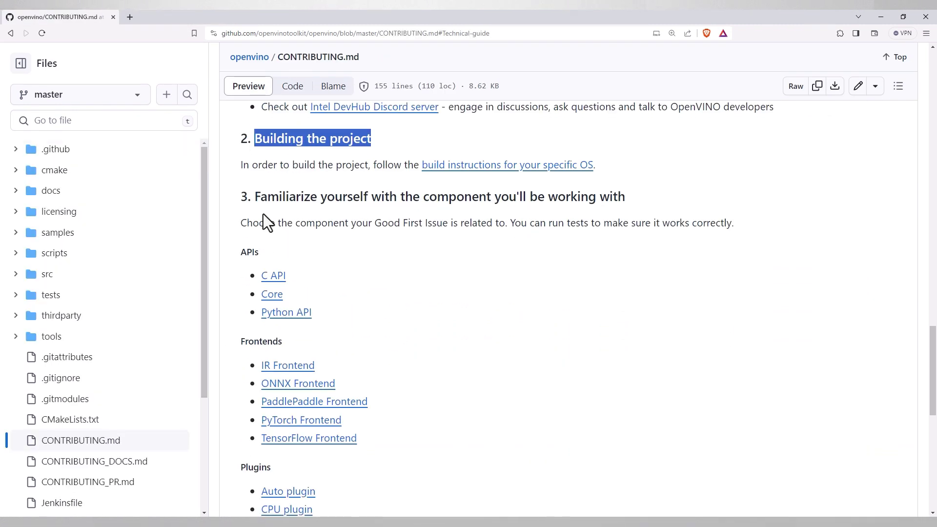
{"action": "double_click", "coordinate": [263, 198]}
{"action": "left_click_drag", "start_coordinate": [263, 197], "coordinate": [358, 201]}
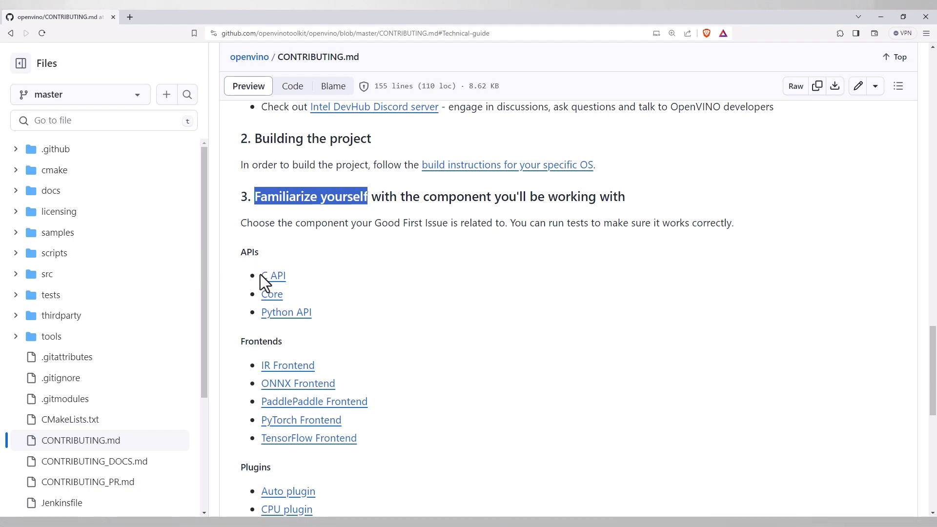
{"action": "left_click", "coordinate": [293, 311]}
{"action": "scroll", "coordinate": [314, 190], "scroll_direction": "down", "scroll_amount": 5}
{"action": "scroll", "coordinate": [314, 190], "scroll_direction": "down", "scroll_amount": 5}
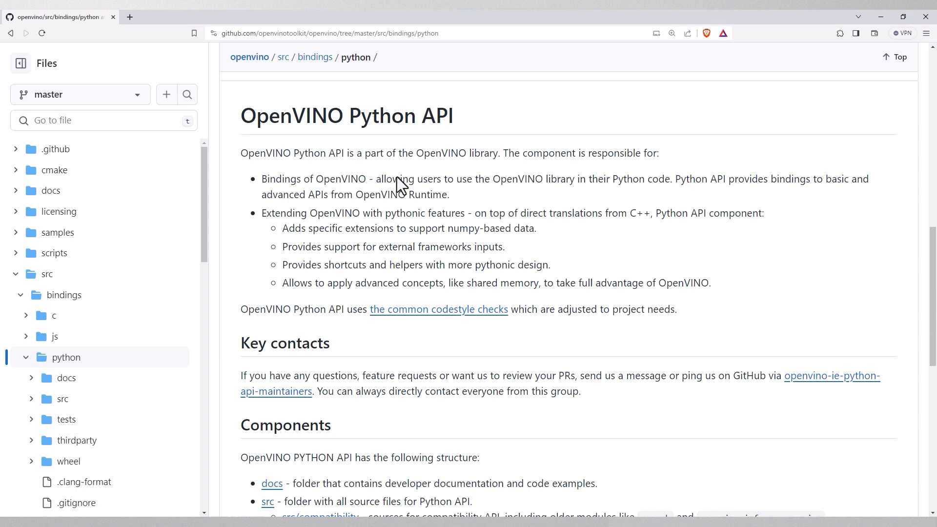
{"action": "scroll", "coordinate": [443, 316], "scroll_direction": "down", "scroll_amount": 3}
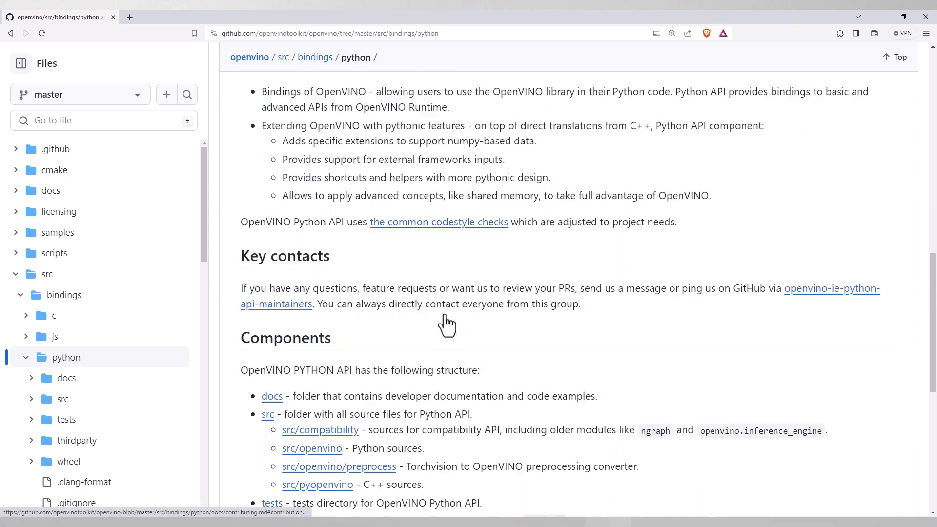
{"action": "scroll", "coordinate": [443, 318], "scroll_direction": "down", "scroll_amount": 1}
{"action": "scroll", "coordinate": [443, 317], "scroll_direction": "down", "scroll_amount": 3}
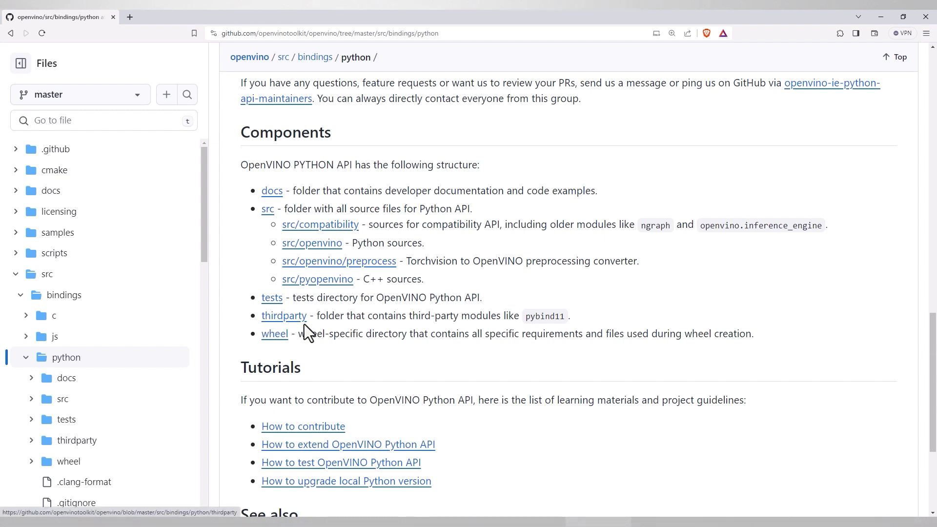
{"action": "scroll", "coordinate": [396, 323], "scroll_direction": "down", "scroll_amount": 1}
{"action": "left_click", "coordinate": [261, 414]}
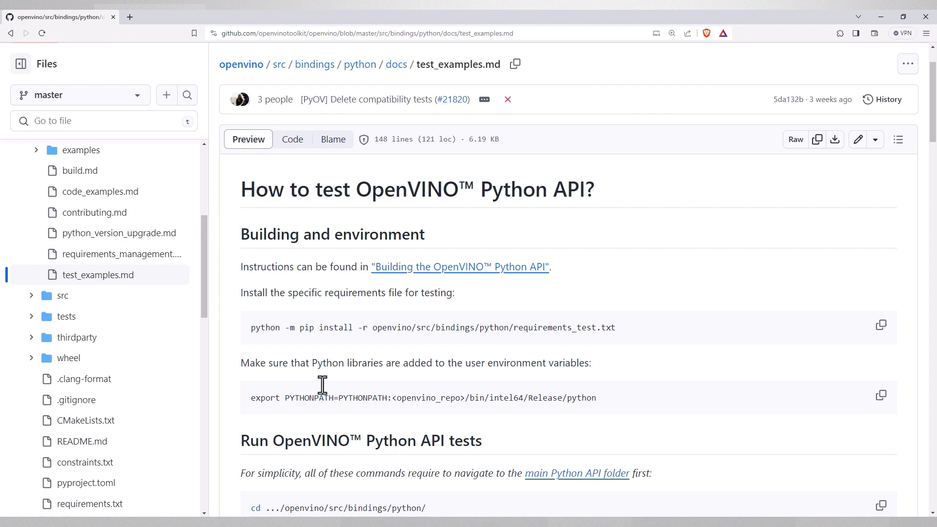
{"action": "scroll", "coordinate": [588, 340], "scroll_direction": "down", "scroll_amount": 2}
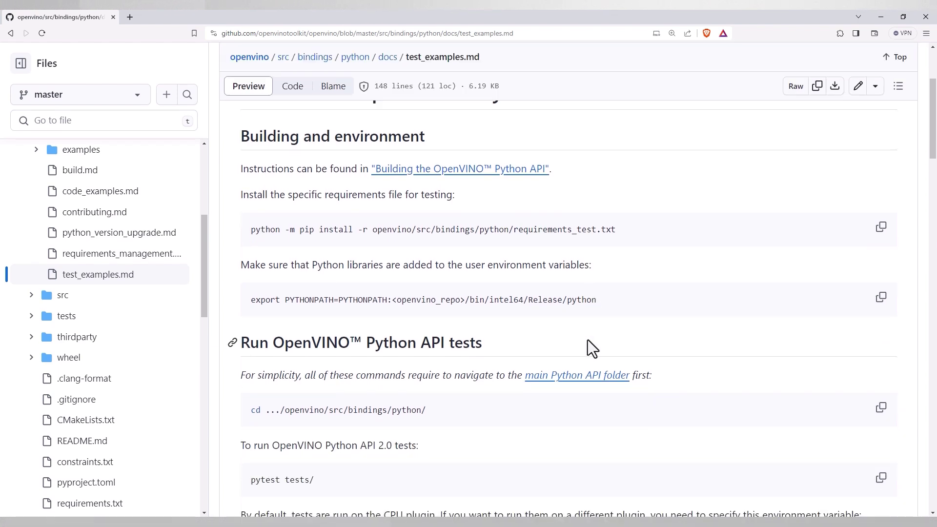
{"action": "scroll", "coordinate": [588, 339], "scroll_direction": "down", "scroll_amount": 2}
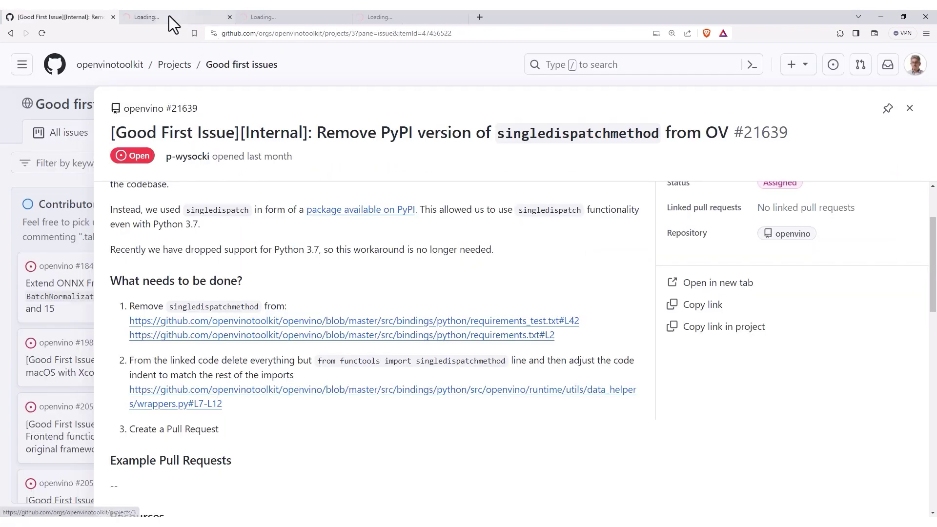
- Locate src/bindings/python/requirements_test.txt by path and load it in the editor
{"action": "key", "text": "ctrl+Tab"}
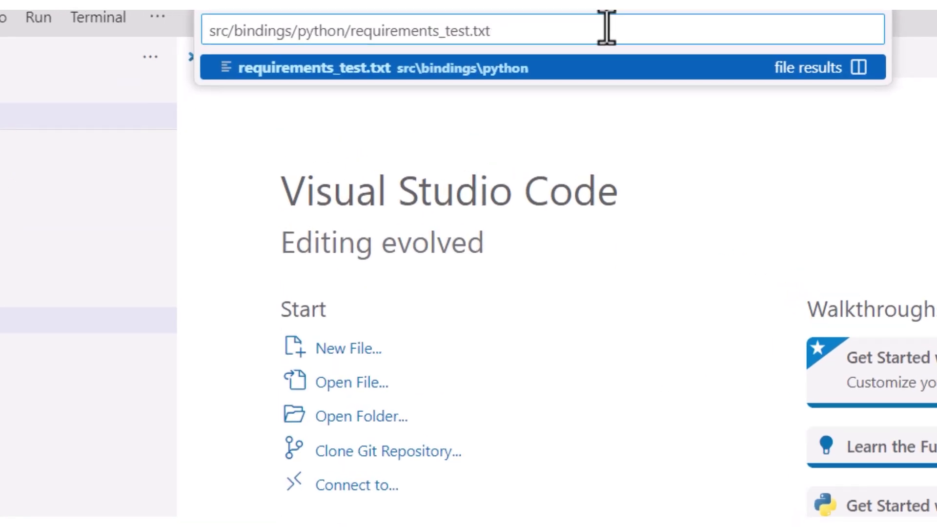
{"action": "key", "text": "Return"}
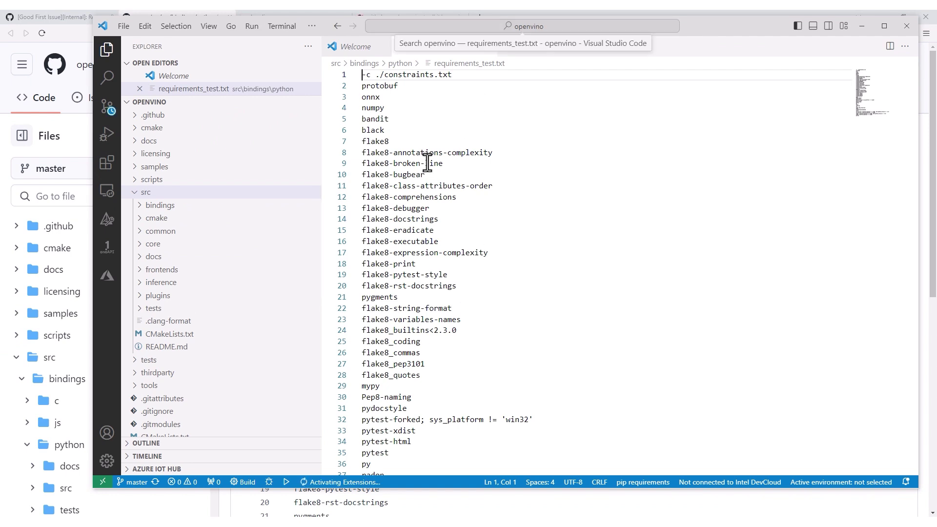
{"action": "scroll", "coordinate": [427, 163], "scroll_direction": "down", "scroll_amount": 5}
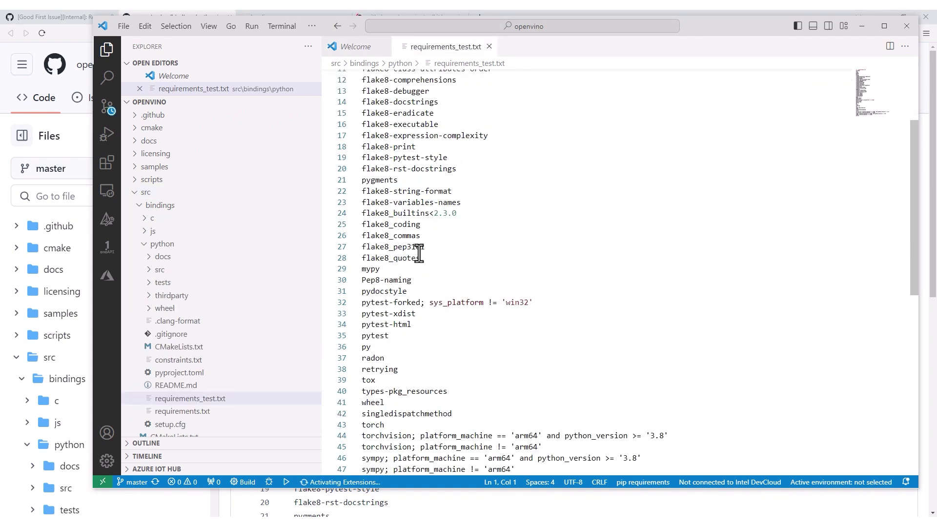
{"action": "scroll", "coordinate": [427, 220], "scroll_direction": "down", "scroll_amount": 3}
{"action": "scroll", "coordinate": [305, 233], "scroll_direction": "down", "scroll_amount": 3}
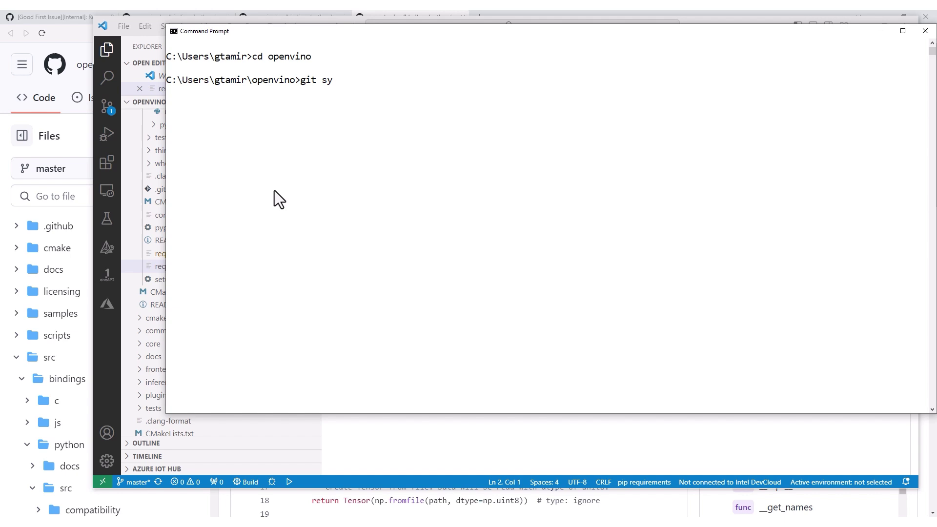
{"action": "type", "text": "tatus"}
- Stage both requirements files with git and commit them as 'Removed the single..'
{"action": "key", "text": "Return"}
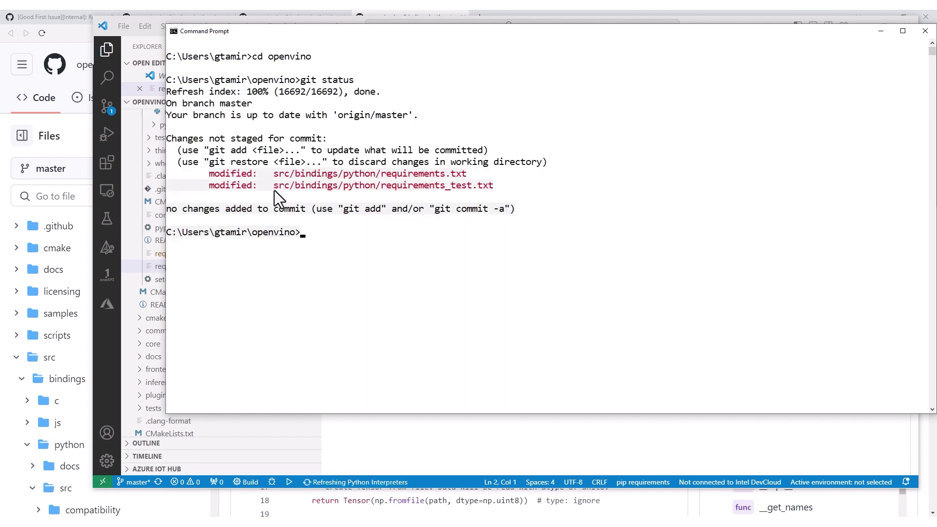
{"action": "type", "text": "git add --all"}
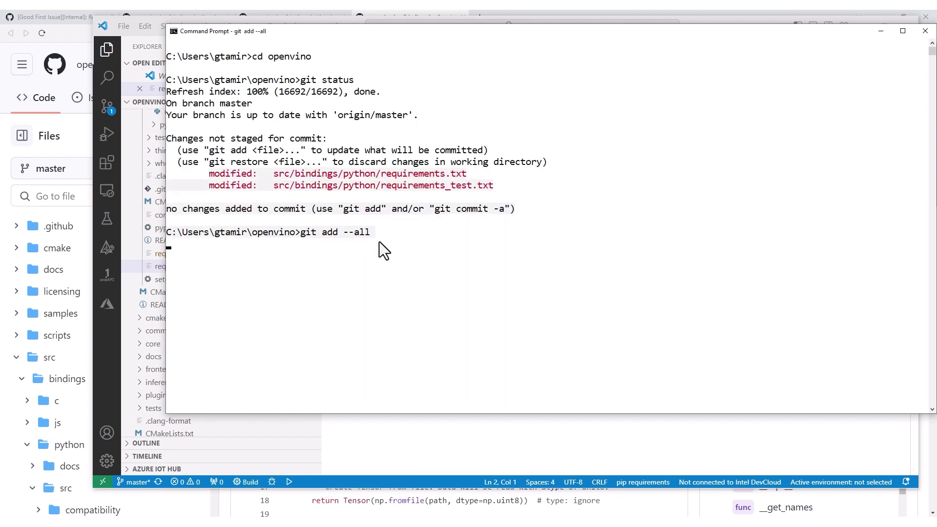
{"action": "type", "text": "git status"}
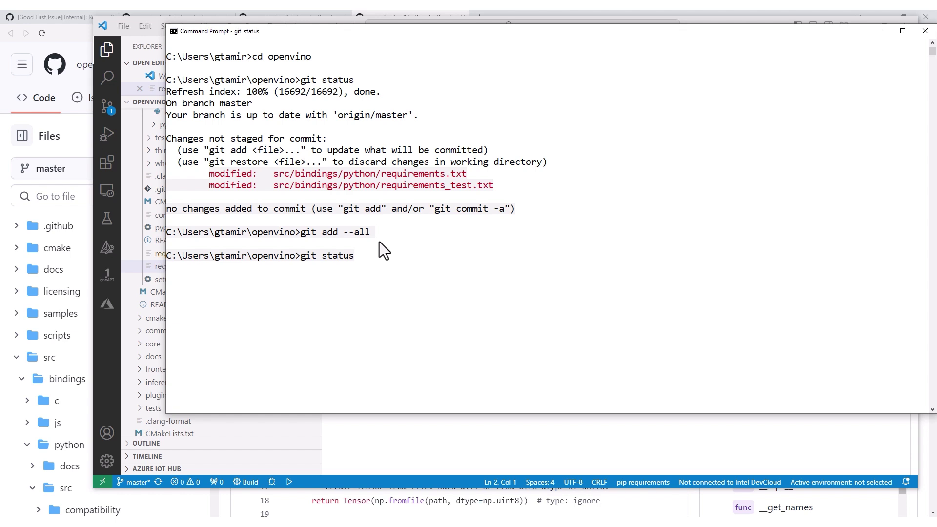
{"action": "key", "text": "Return"}
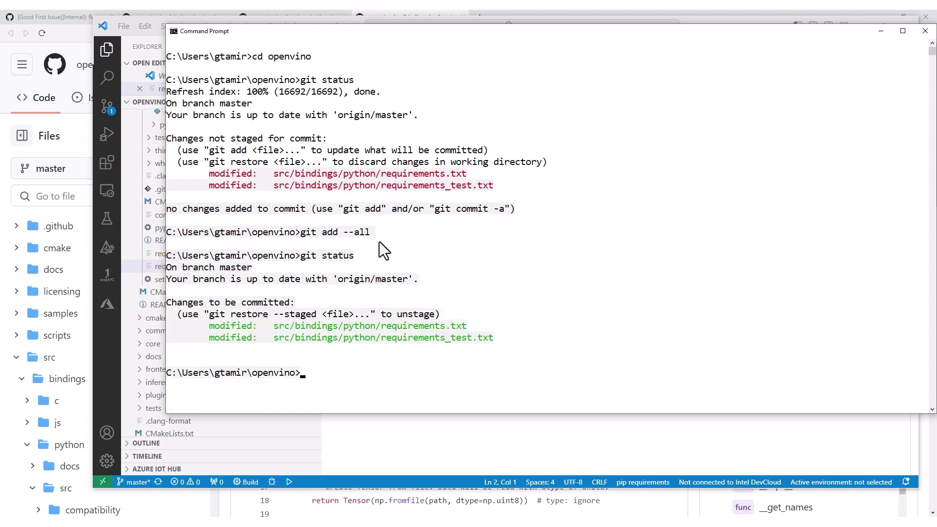
{"action": "type", "text": "git commit -m \"Removed the single.."}
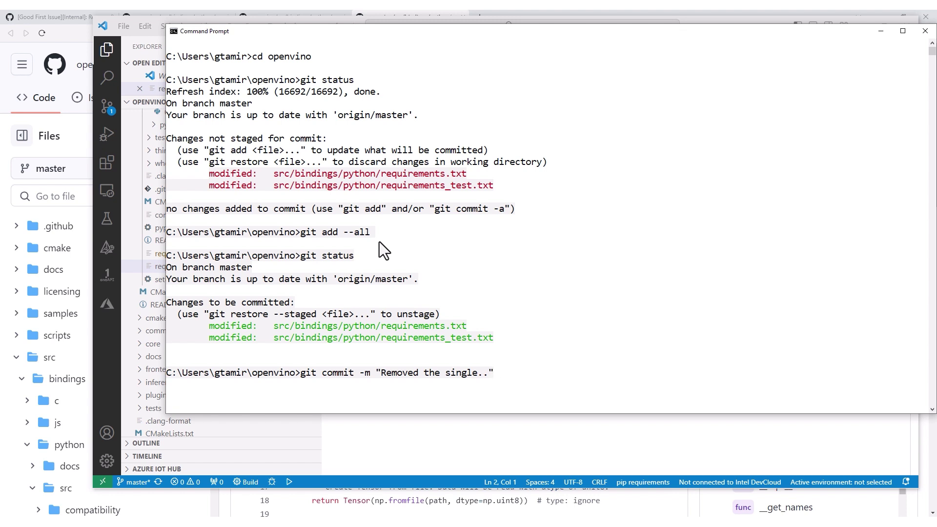
{"action": "key", "text": "Return"}
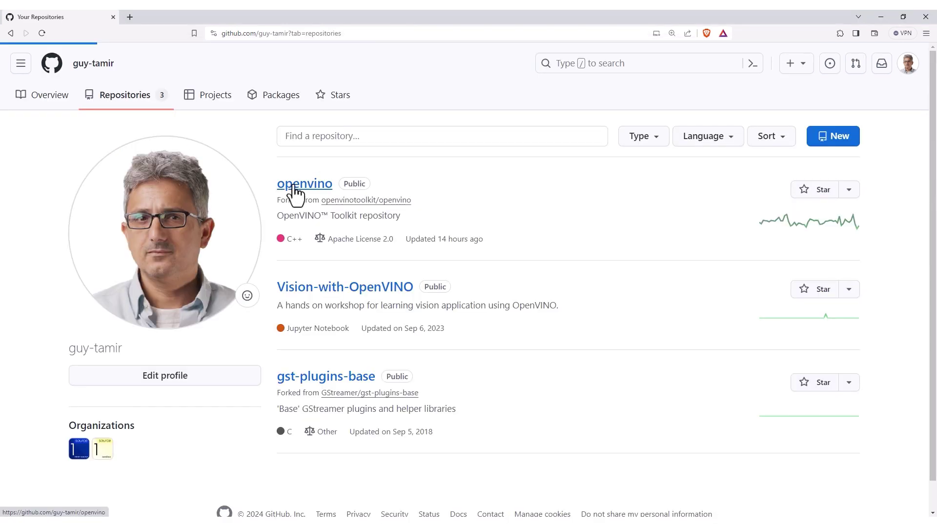
- Submit pull request 'Removed the single..' from the fork via Contribute, then return to issue #21639
{"action": "left_click", "coordinate": [296, 188]}
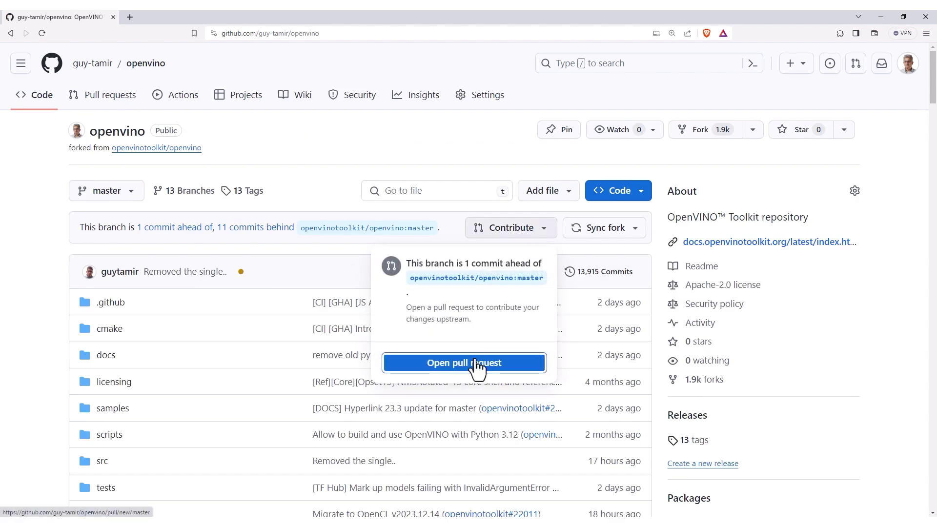
{"action": "left_click", "coordinate": [490, 363]}
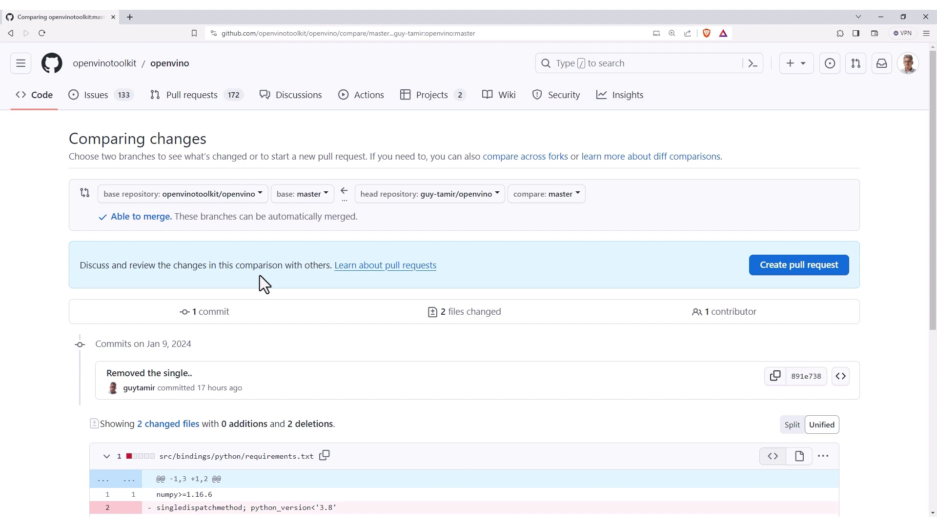
{"action": "left_click", "coordinate": [799, 264]}
{"action": "left_click", "coordinate": [551, 364]}
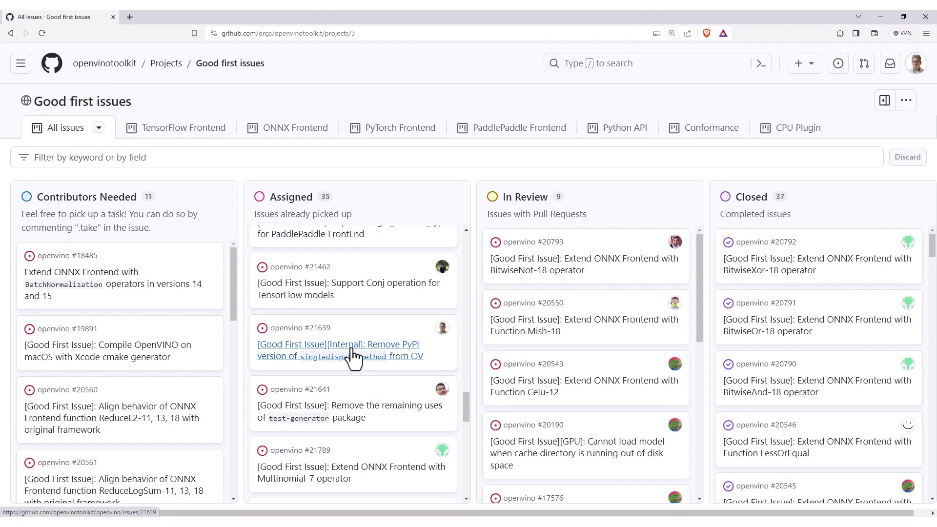
{"action": "left_click", "coordinate": [355, 357]}
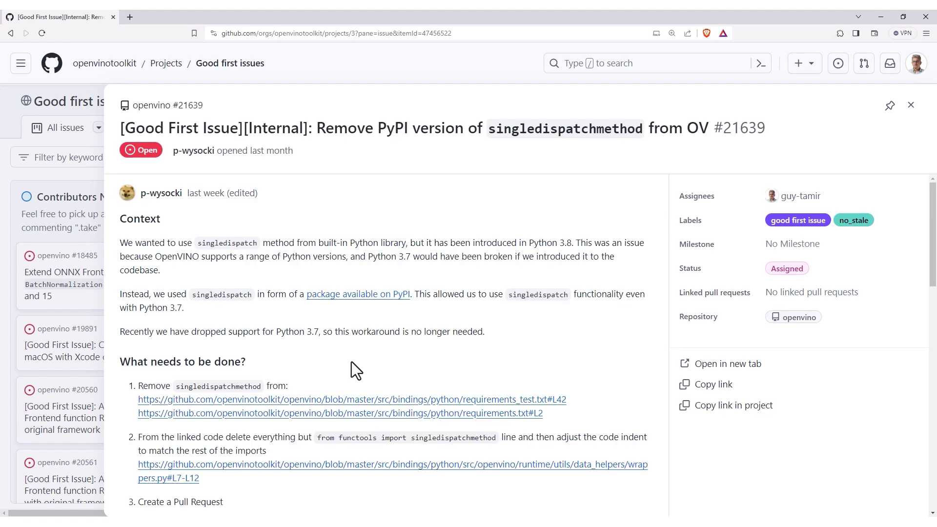
{"action": "scroll", "coordinate": [351, 362], "scroll_direction": "down", "scroll_amount": 5}
{"action": "scroll", "coordinate": [351, 362], "scroll_direction": "down", "scroll_amount": 3}
{"action": "scroll", "coordinate": [351, 362], "scroll_direction": "down", "scroll_amount": 3}
{"action": "scroll", "coordinate": [352, 362], "scroll_direction": "down", "scroll_amount": 3}
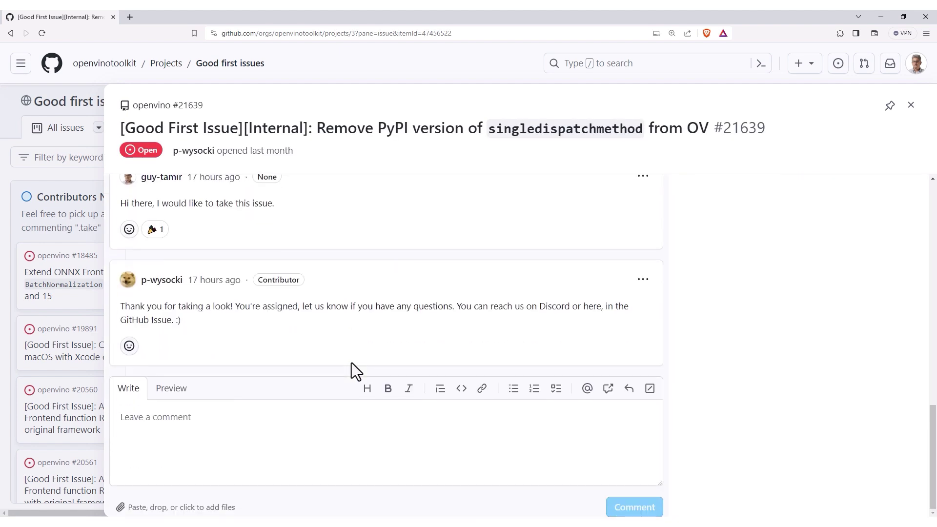
- Post a comment on issue #21639 linking the newly created pull request #22058
{"action": "left_click", "coordinate": [206, 424]}
{"action": "type", "text": "I've created a pull-request https://github.com/openvinotoolkit/openvino/pull/22058"}
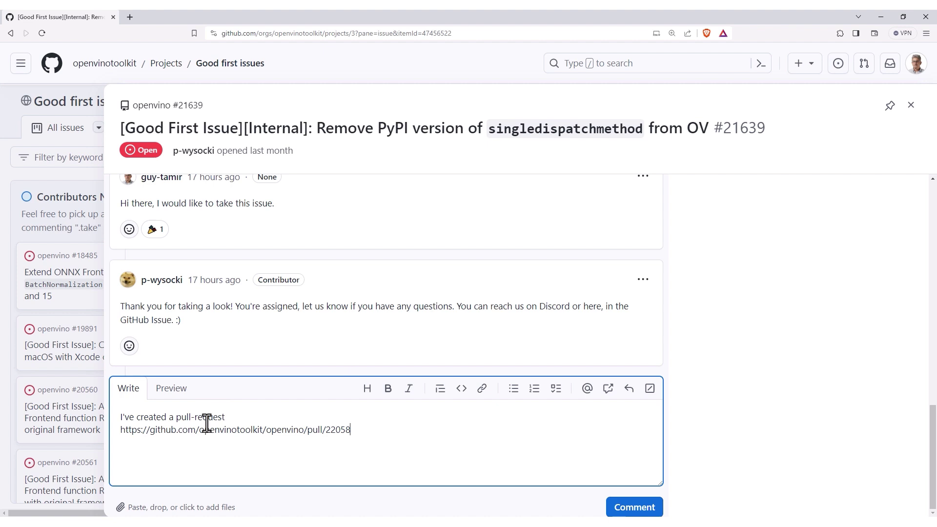
{"action": "left_click", "coordinate": [620, 510]}
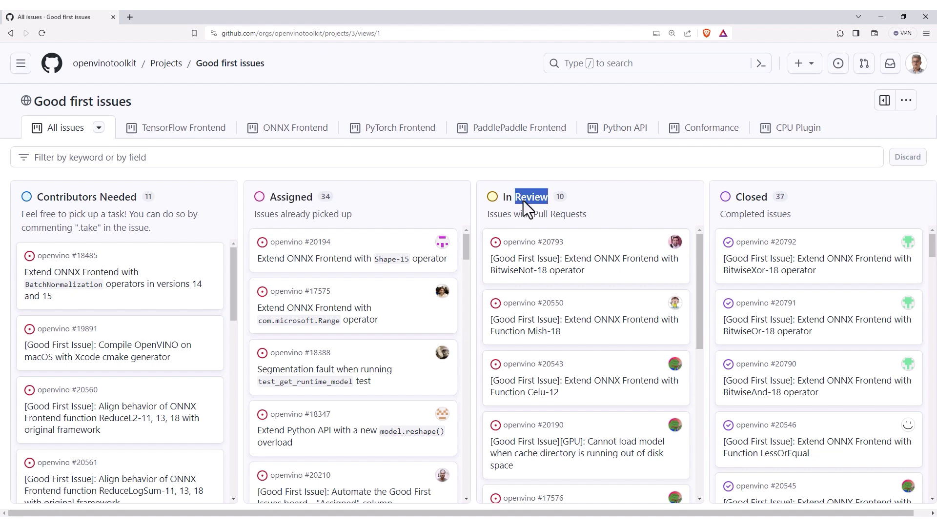
{"action": "scroll", "coordinate": [588, 304], "scroll_direction": "down", "scroll_amount": 3}
{"action": "scroll", "coordinate": [589, 304], "scroll_direction": "down", "scroll_amount": 3}
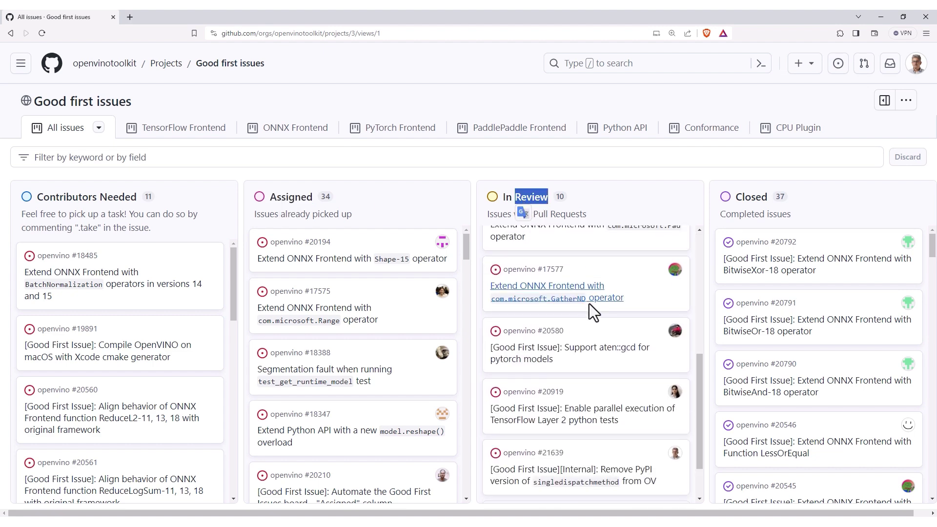